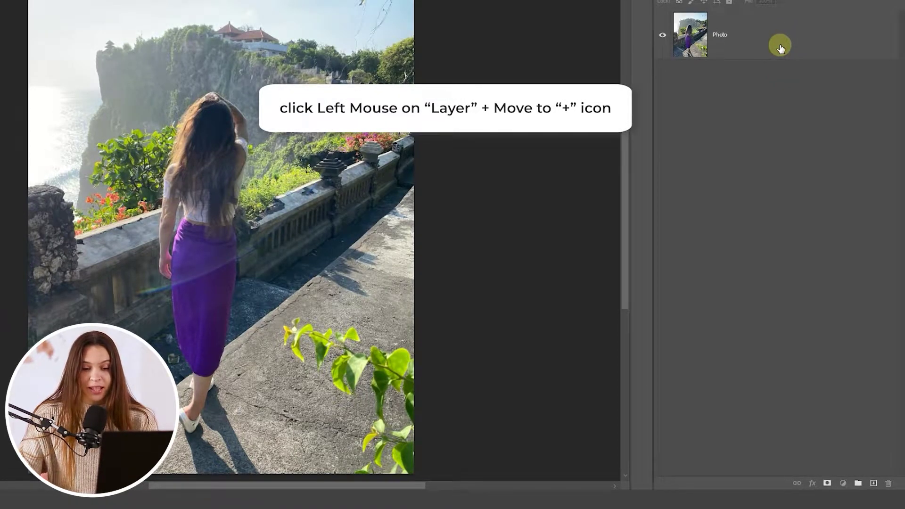
# - Duplicate the Photo layer and name the copy 'Model'
pyautogui.moveTo(780, 47)
pyautogui.mouseDown()
pyautogui.moveTo(783, 129)
pyautogui.moveTo(828, 349)
pyautogui.moveTo(873, 484)
pyautogui.mouseUp()
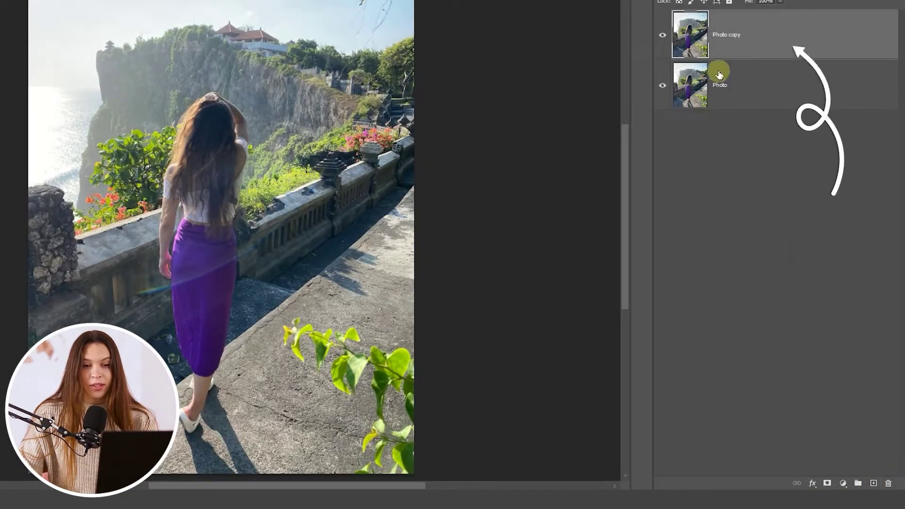
pyautogui.doubleClick(727, 37)
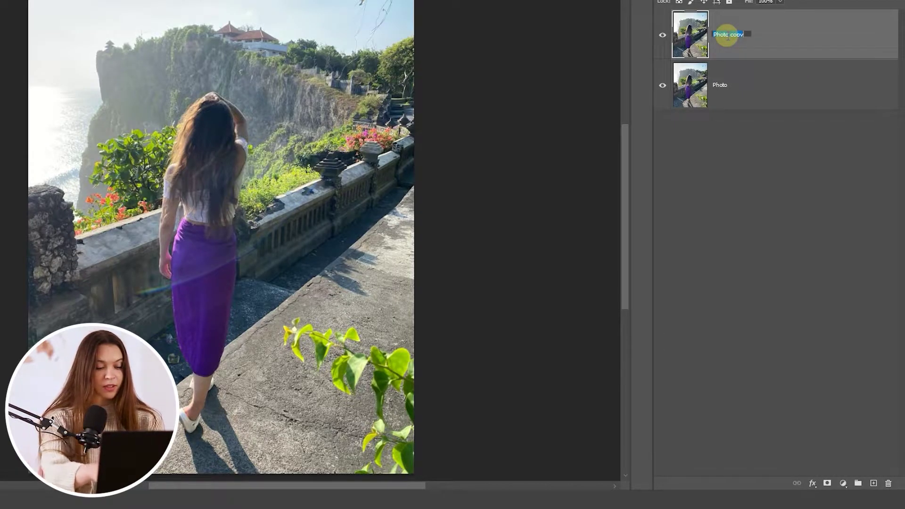
pyautogui.write('Model')
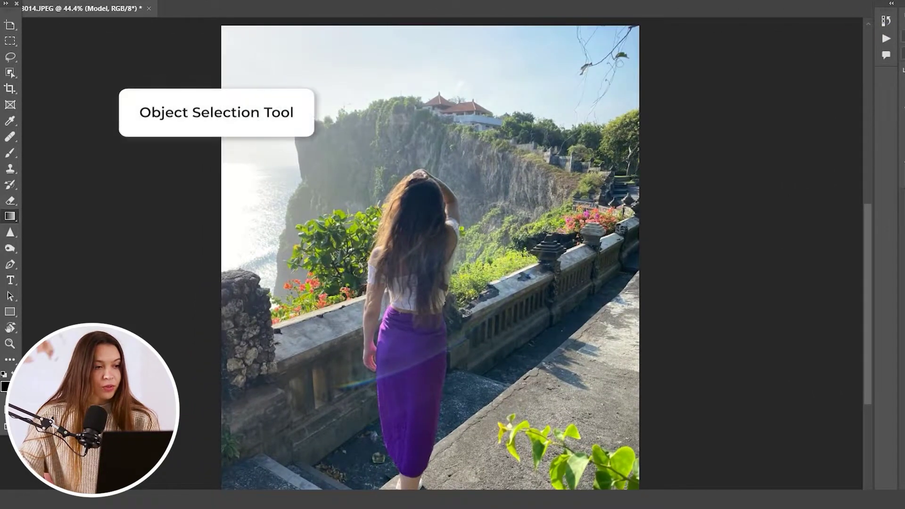
# - Select the woman using Object Selection's Select Subject with Cloud (Detailed results)
pyautogui.rightClick(11, 74)
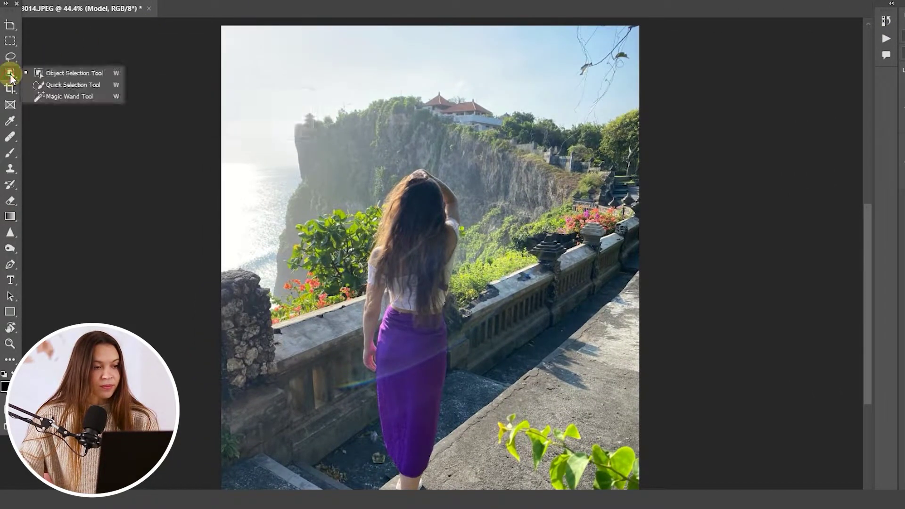
pyautogui.click(94, 75)
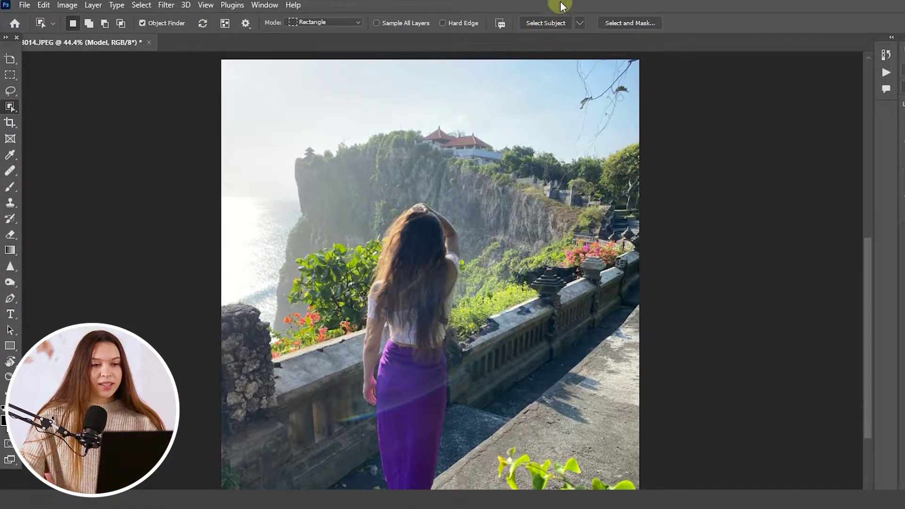
pyautogui.click(577, 24)
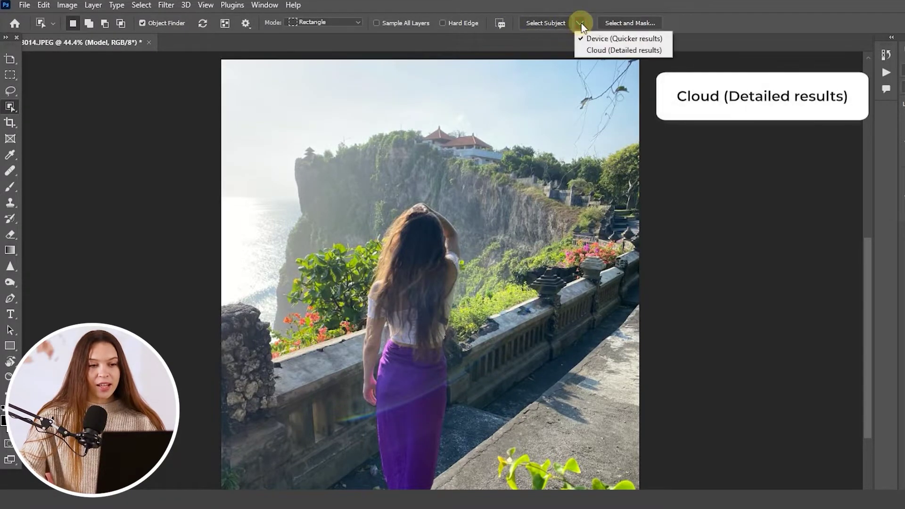
pyautogui.click(611, 50)
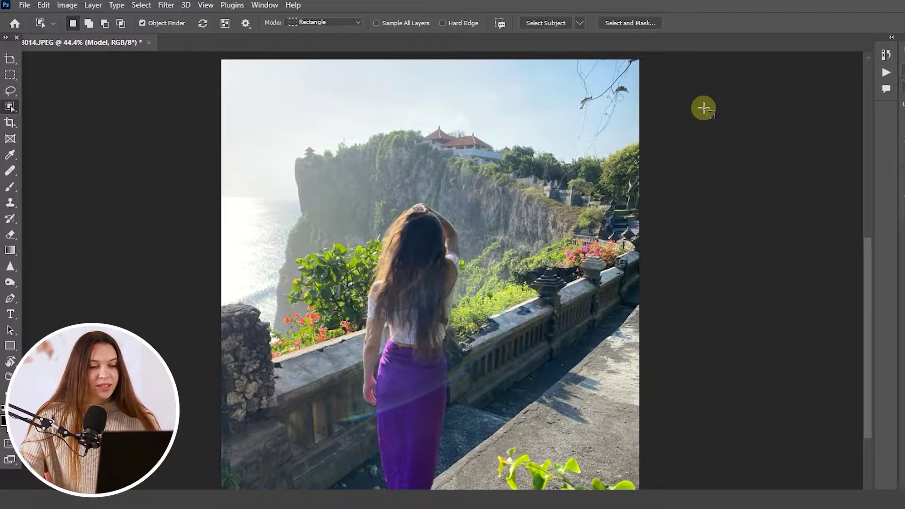
pyautogui.click(554, 22)
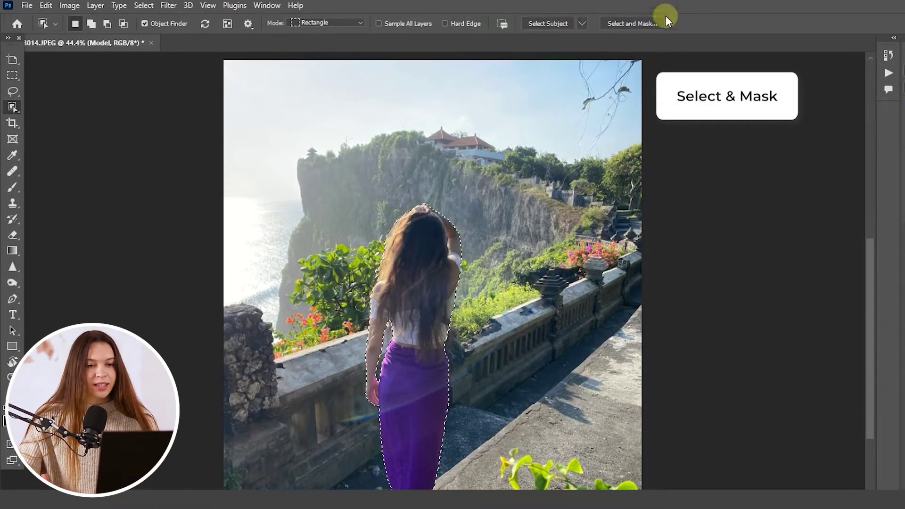
# - In Select and Mask, refine the stray hair strands along the woman's left edge
pyautogui.click(639, 27)
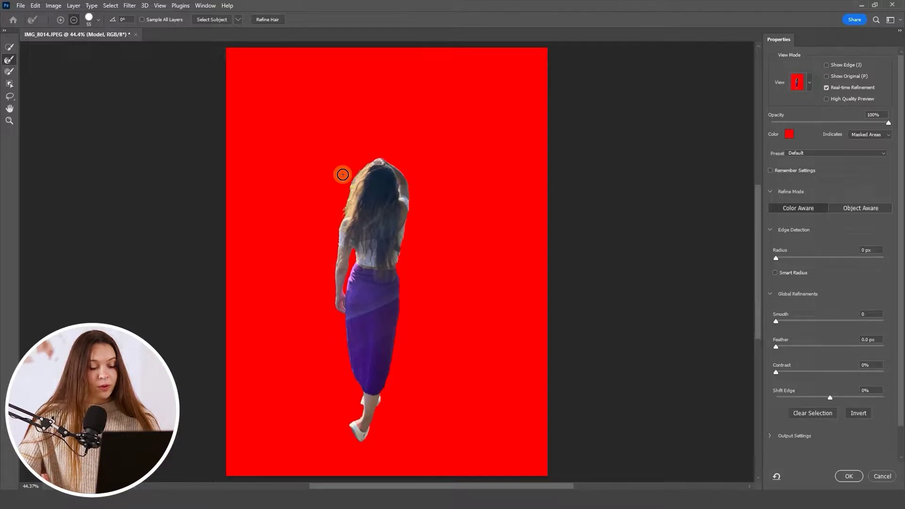
pyautogui.scroll(3, 342, 174)
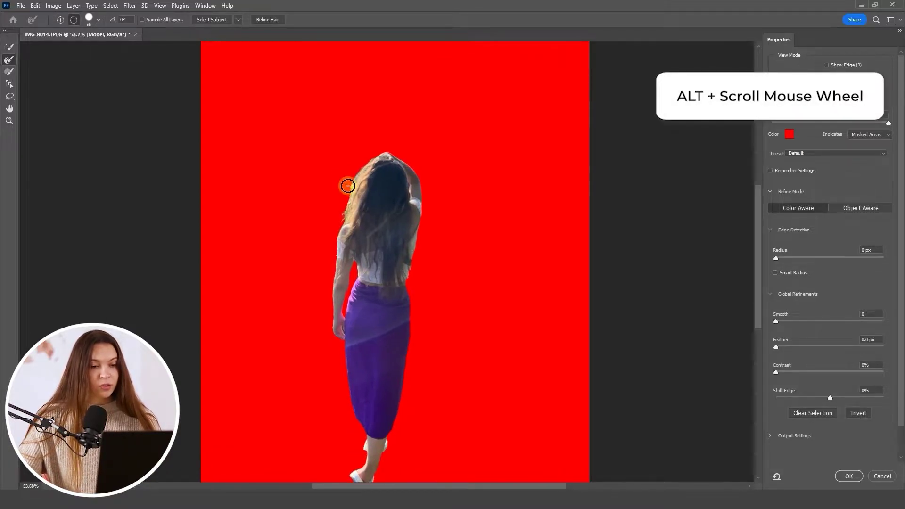
pyautogui.scroll(5, 352, 179)
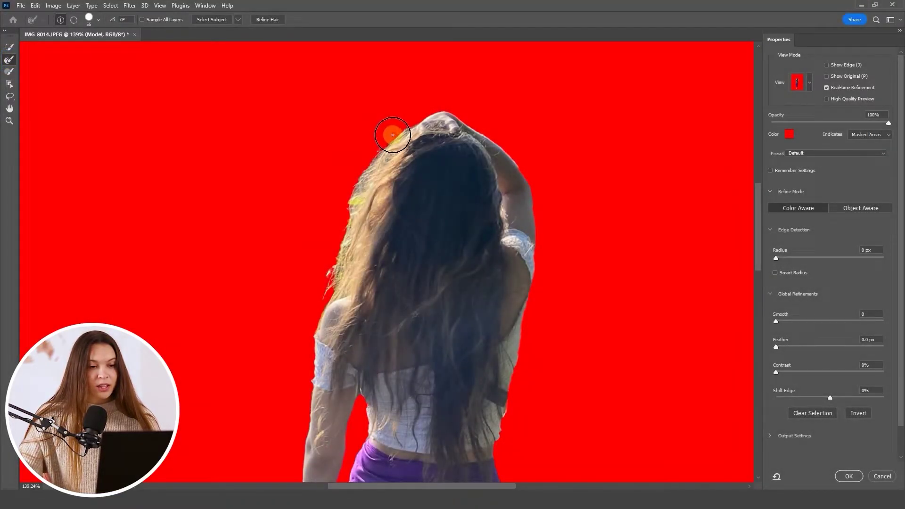
pyautogui.moveTo(393, 135)
pyautogui.mouseDown()
pyautogui.moveTo(343, 201)
pyautogui.moveTo(339, 261)
pyautogui.moveTo(354, 239)
pyautogui.moveTo(363, 179)
pyautogui.moveTo(339, 263)
pyautogui.moveTo(389, 127)
pyautogui.moveTo(364, 207)
pyautogui.moveTo(333, 216)
pyautogui.moveTo(323, 233)
pyautogui.moveTo(323, 278)
pyautogui.moveTo(314, 264)
pyautogui.moveTo(323, 222)
pyautogui.moveTo(313, 248)
pyautogui.moveTo(254, 141)
pyautogui.moveTo(21, 62)
pyautogui.mouseUp()
# - Switch to the Brush tool, zoom out and pan to recentre the woman
pyautogui.click(10, 72)
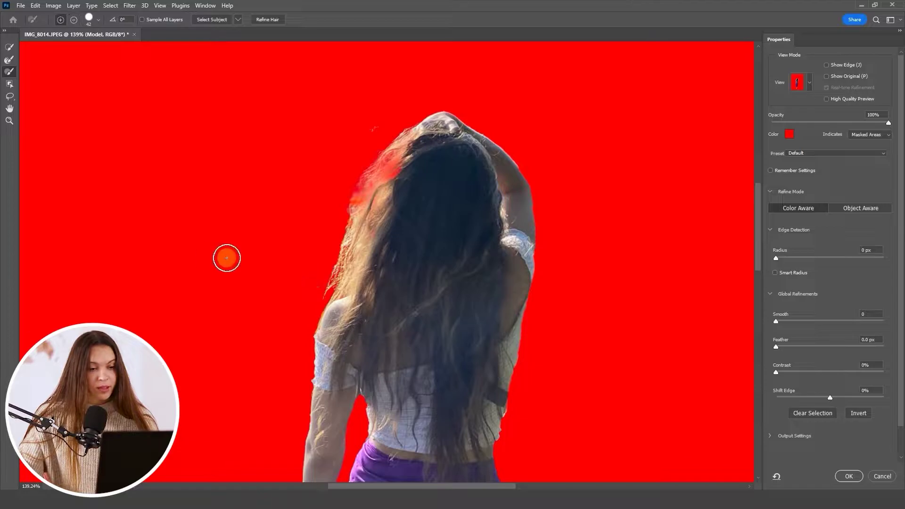
pyautogui.scroll(-5, 559, 329)
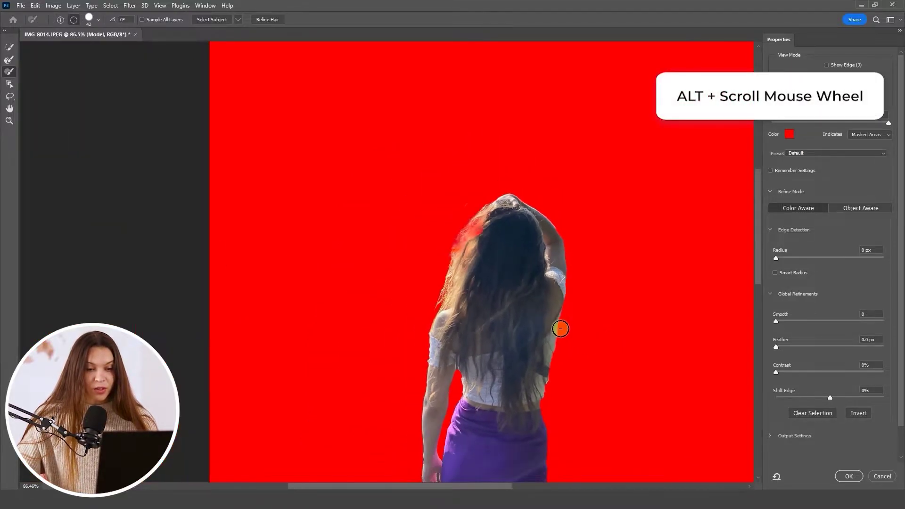
pyautogui.scroll(-4, 560, 328)
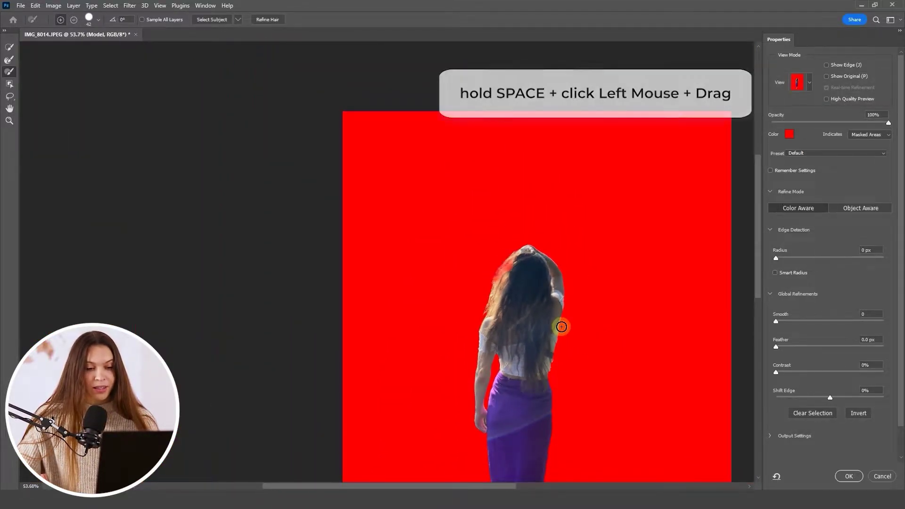
pyautogui.press('space')
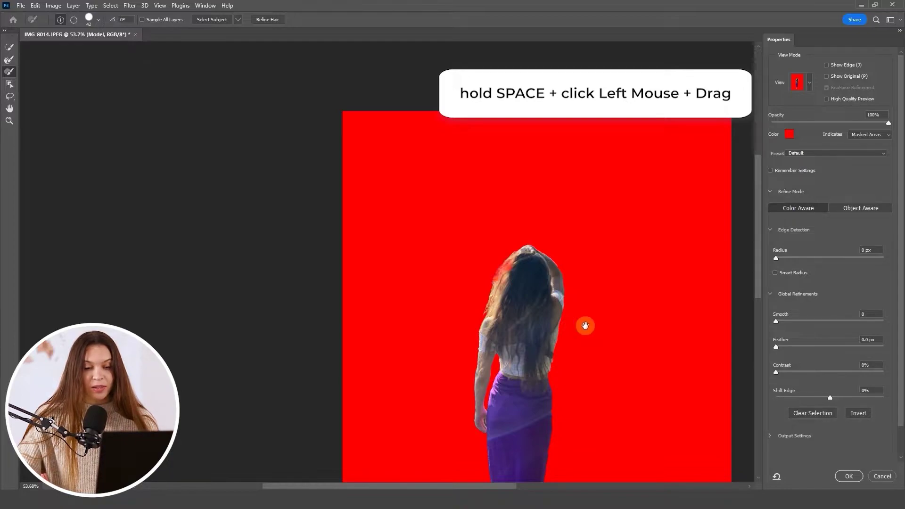
pyautogui.moveTo(585, 326); pyautogui.dragTo(457, 231)
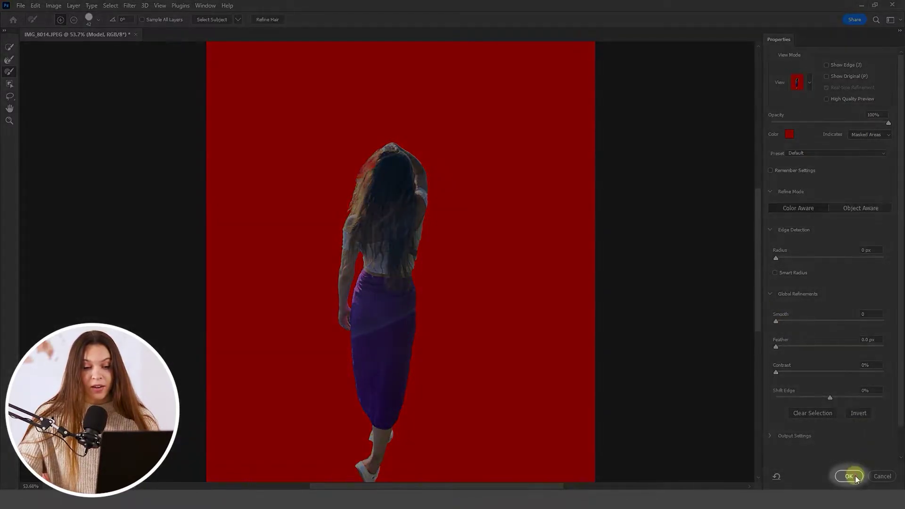
# - Accept the refined selection and turn it into a layer mask on Model
pyautogui.click(848, 476)
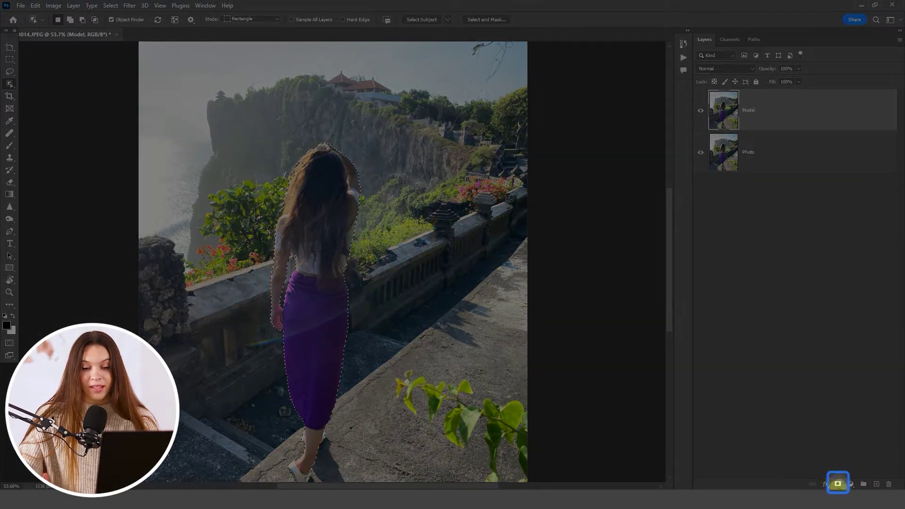
pyautogui.click(838, 485)
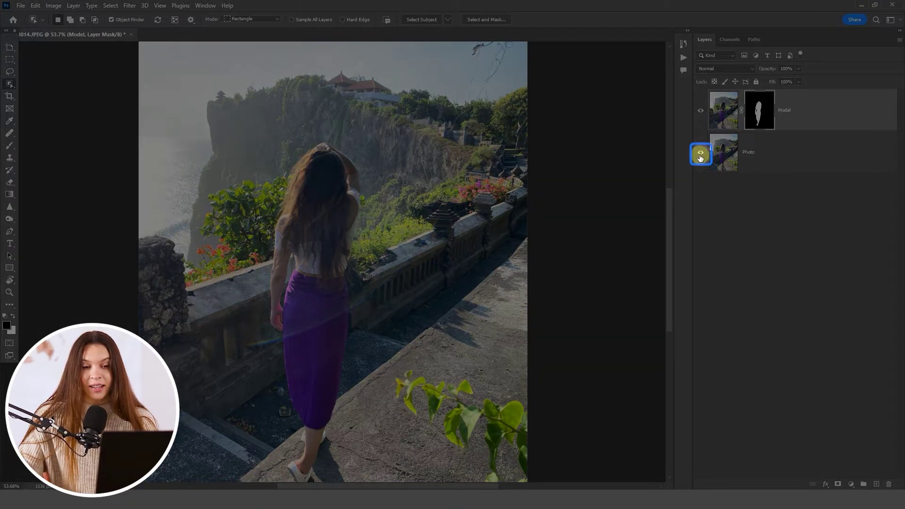
# - Check the cut-out, load the Model mask as a selection, and make Photo active
pyautogui.click(700, 152)
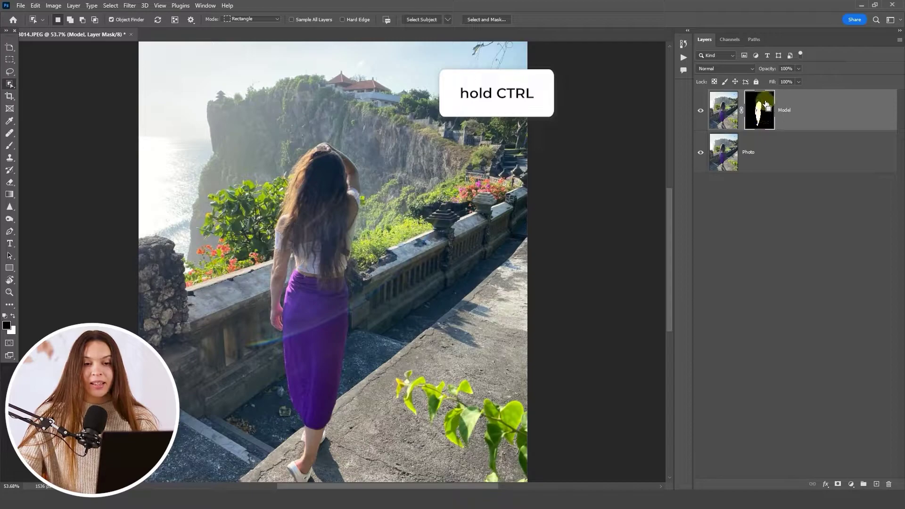
pyautogui.keyDown('ctrl'); pyautogui.click(762, 109); pyautogui.keyUp('ctrl')
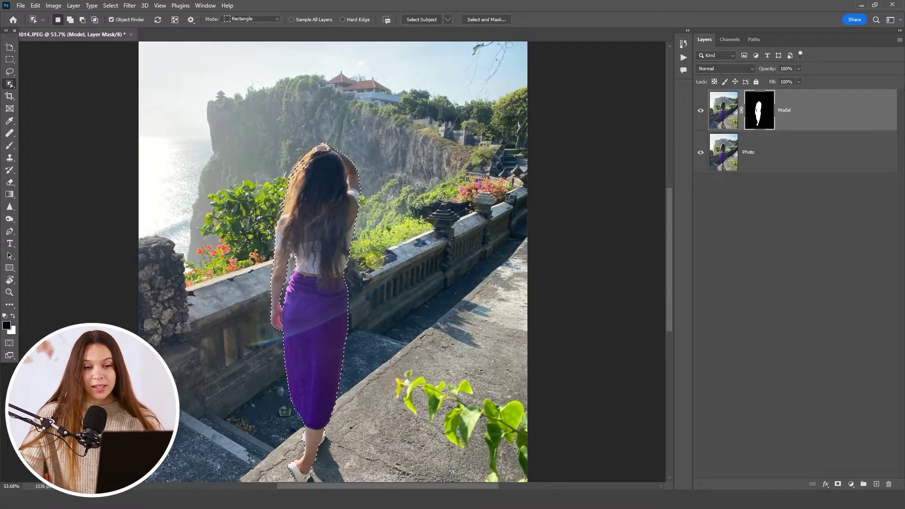
pyautogui.click(793, 159)
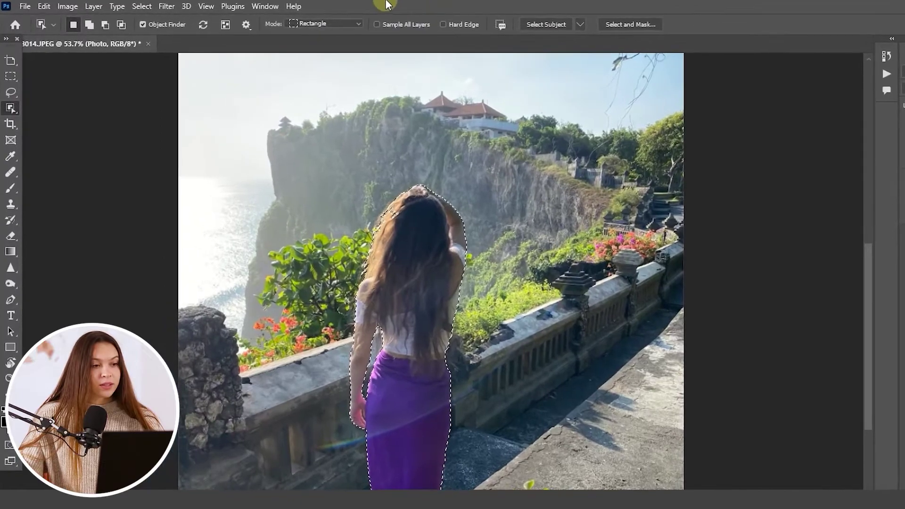
# - Expand the woman's selection by 5 pixels and inspect its edge zoomed in
pyautogui.click(141, 6)
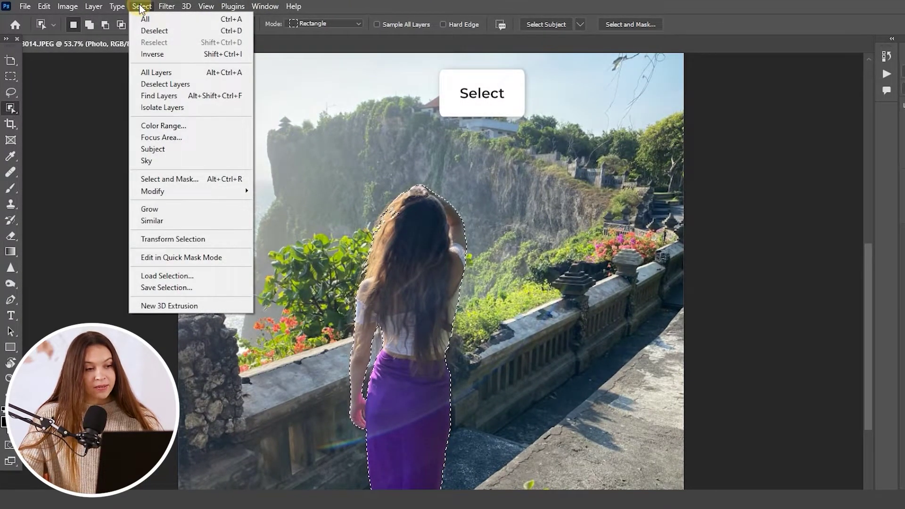
pyautogui.moveTo(161, 190)
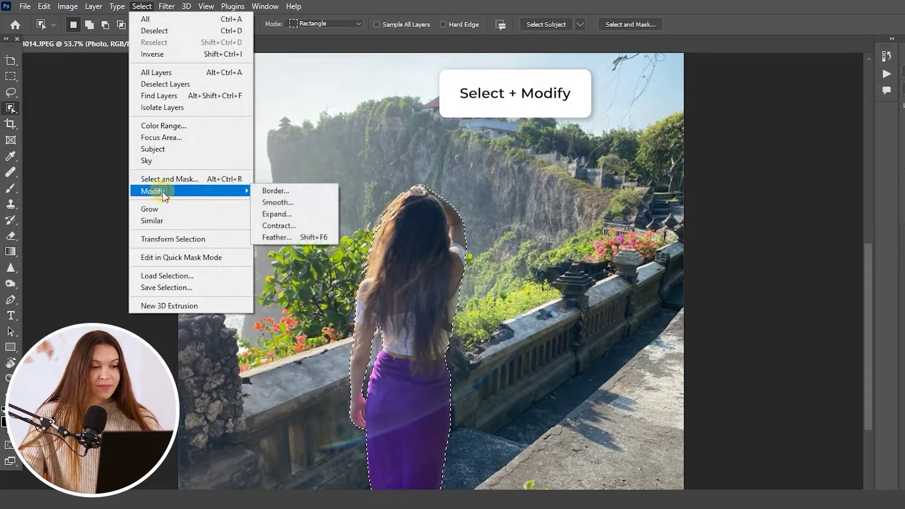
pyautogui.click(266, 212)
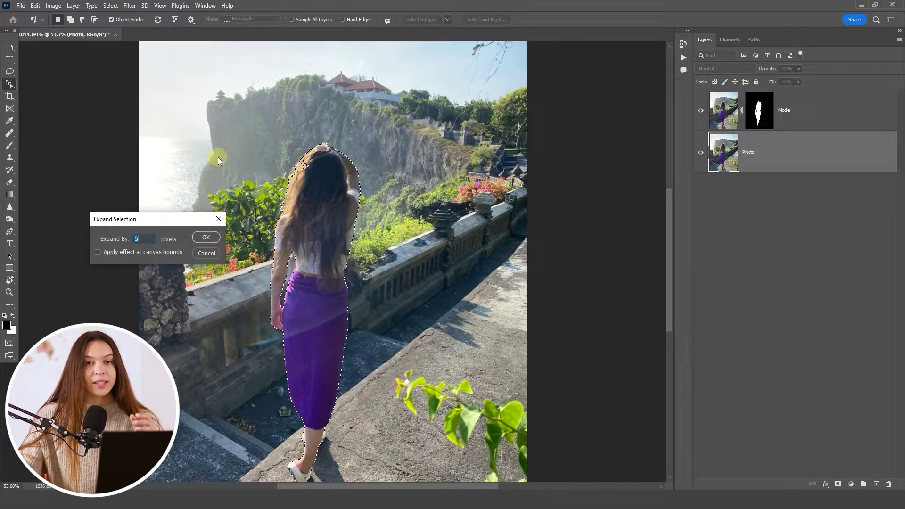
pyautogui.write('5')
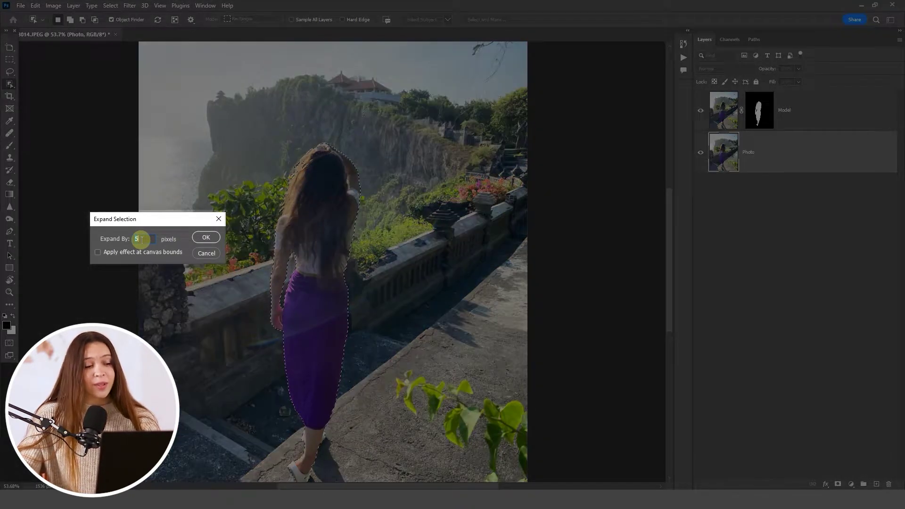
pyautogui.click(207, 238)
pyautogui.moveTo(281, 272); pyautogui.dragTo(399, 272)
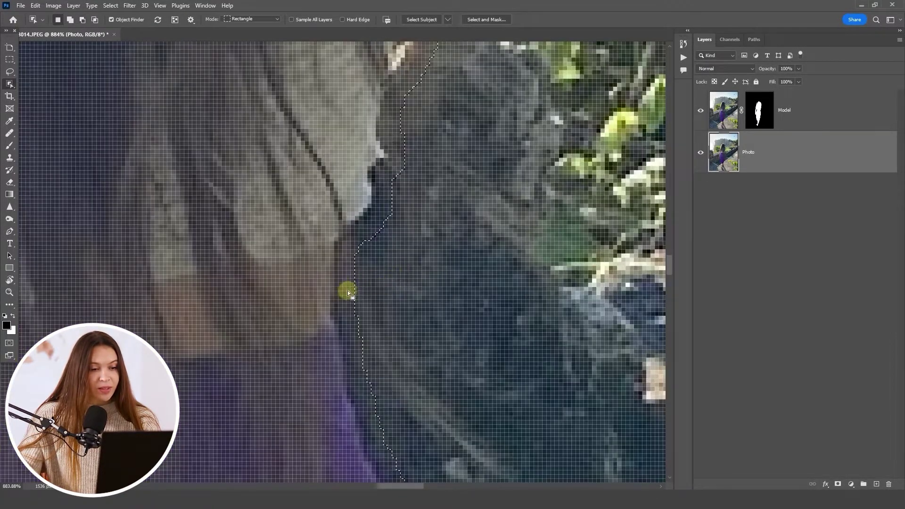
pyautogui.scroll(-2, 469, 303)
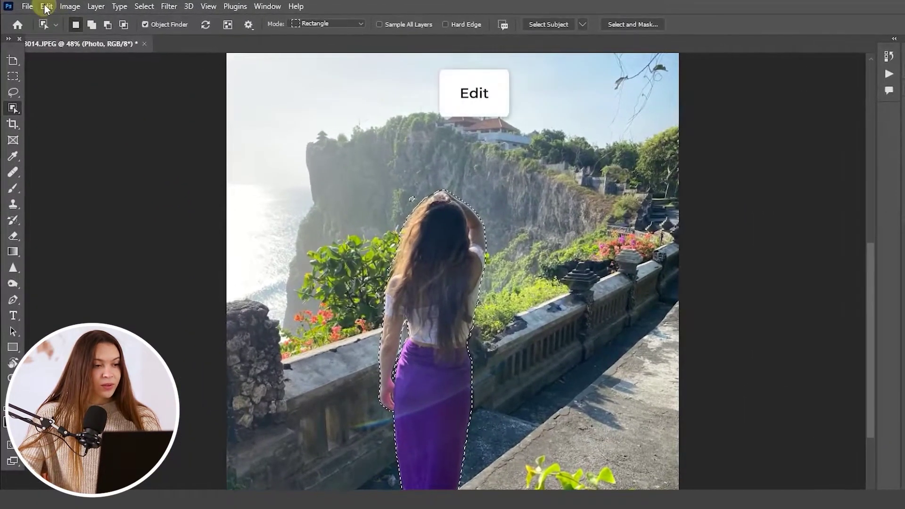
# - Content-aware fill the woman's selection, outputting the result to a duplicate layer
pyautogui.click(42, 6)
pyautogui.click(107, 227)
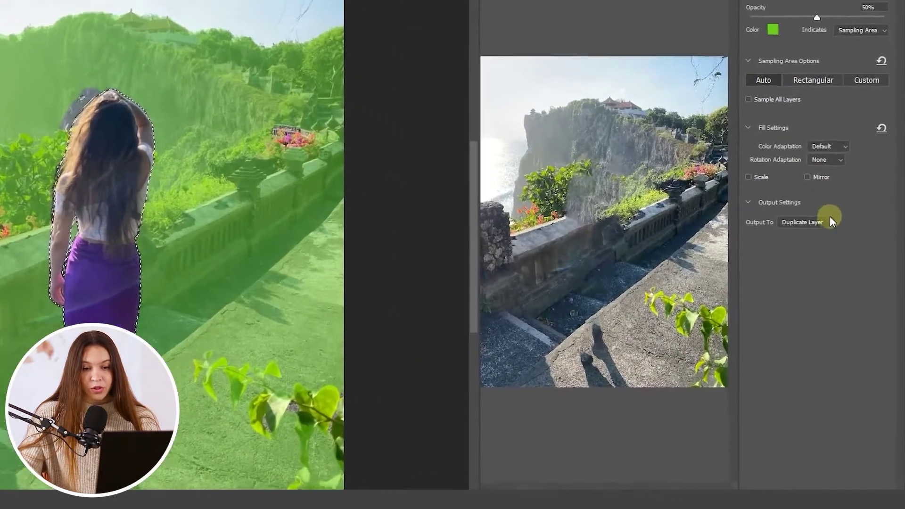
pyautogui.click(829, 221)
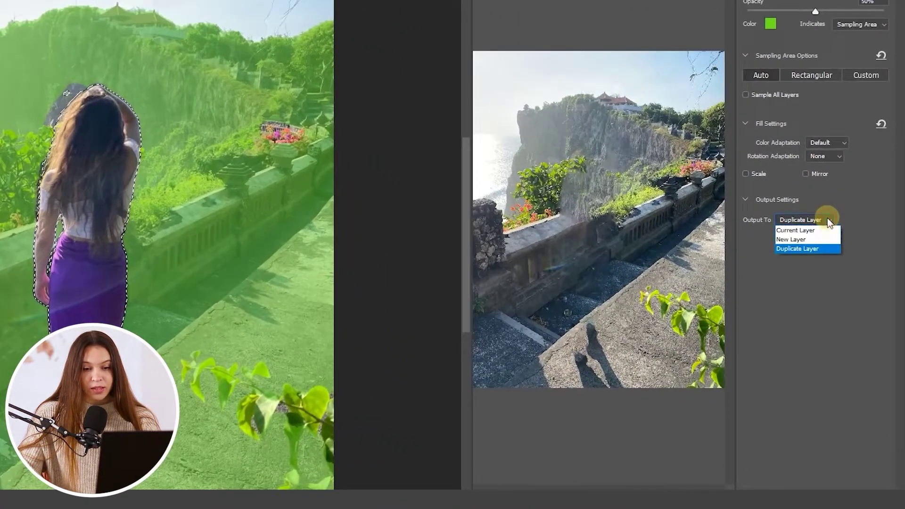
pyautogui.click(825, 246)
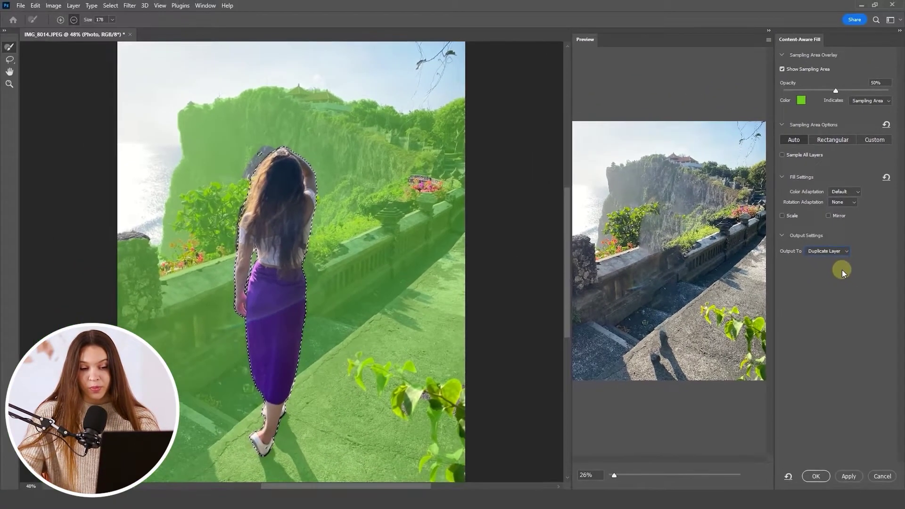
pyautogui.click(815, 476)
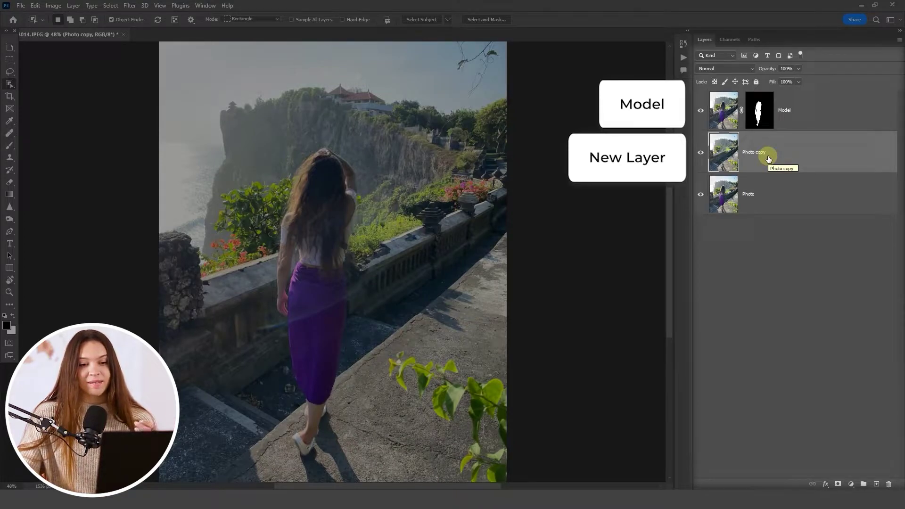
pyautogui.click(754, 189)
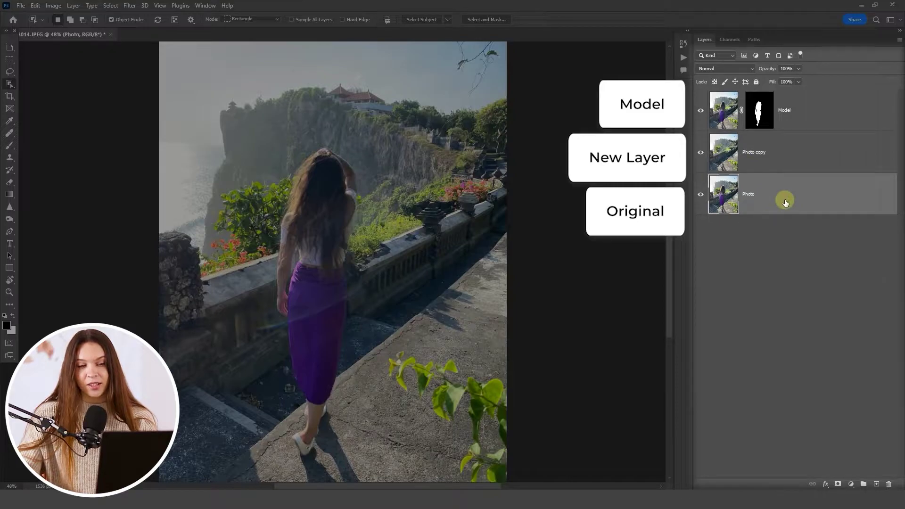
pyautogui.click(701, 111)
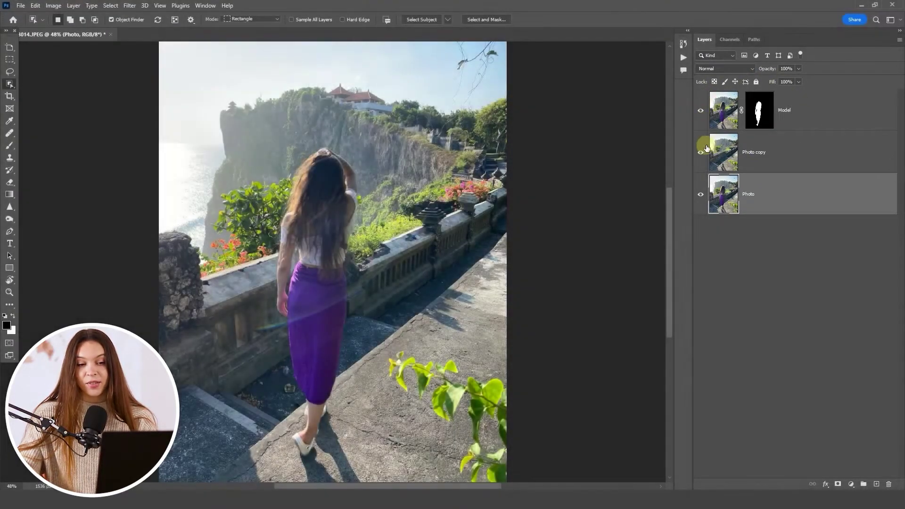
pyautogui.click(700, 112)
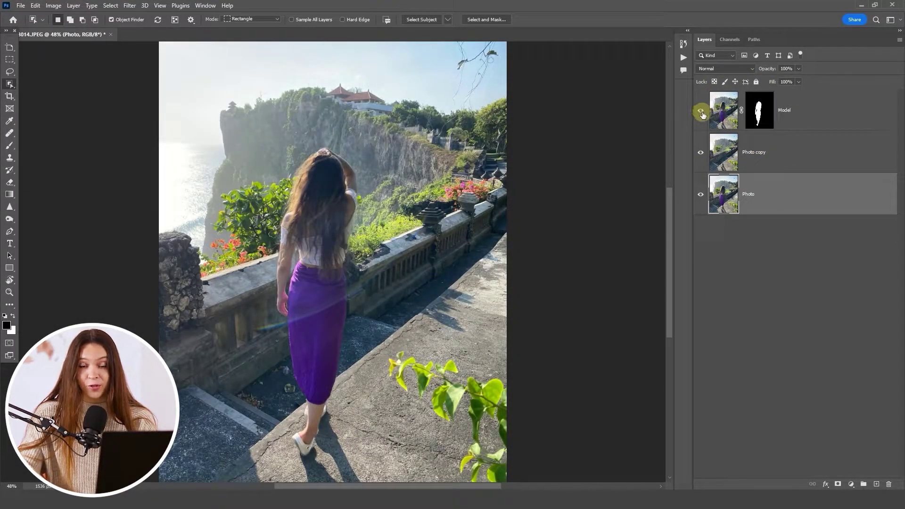
pyautogui.click(702, 111)
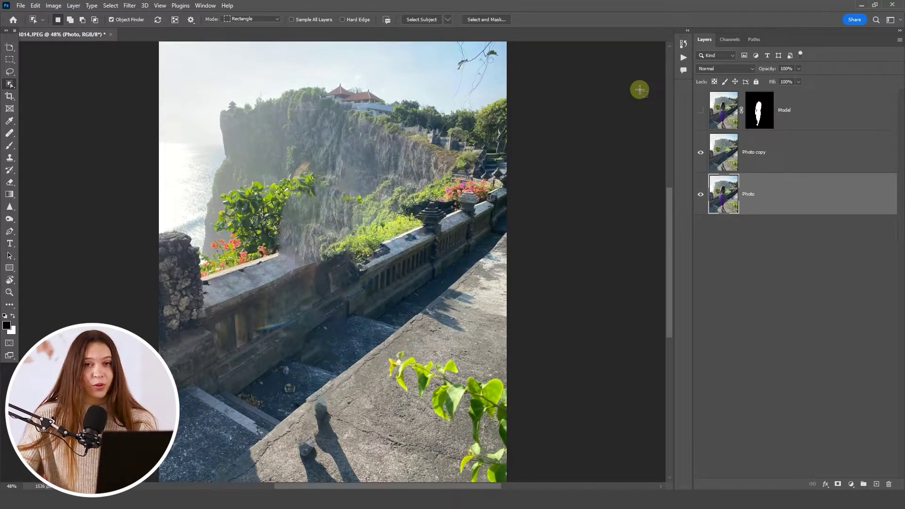
pyautogui.click(701, 110)
pyautogui.click(728, 151)
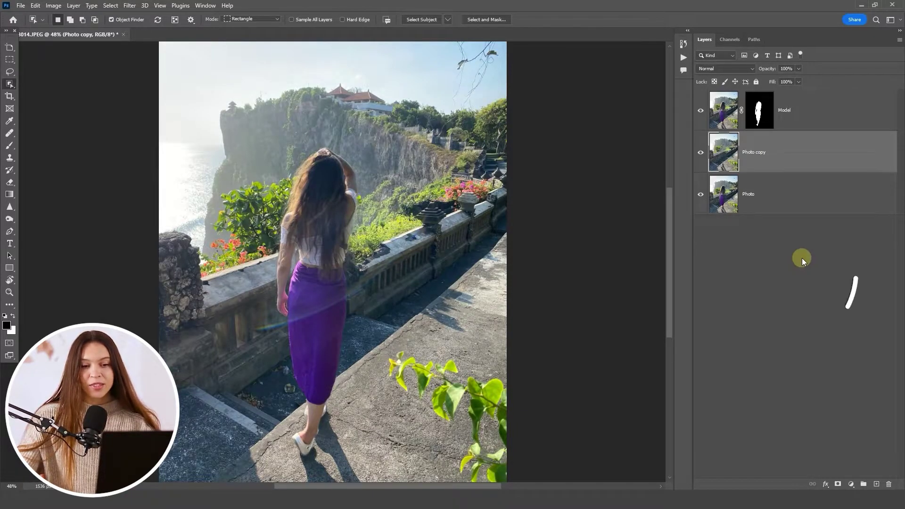
# - Convert the Photo copy layer to a smart object and rename it 'Background'
pyautogui.rightClick(779, 152)
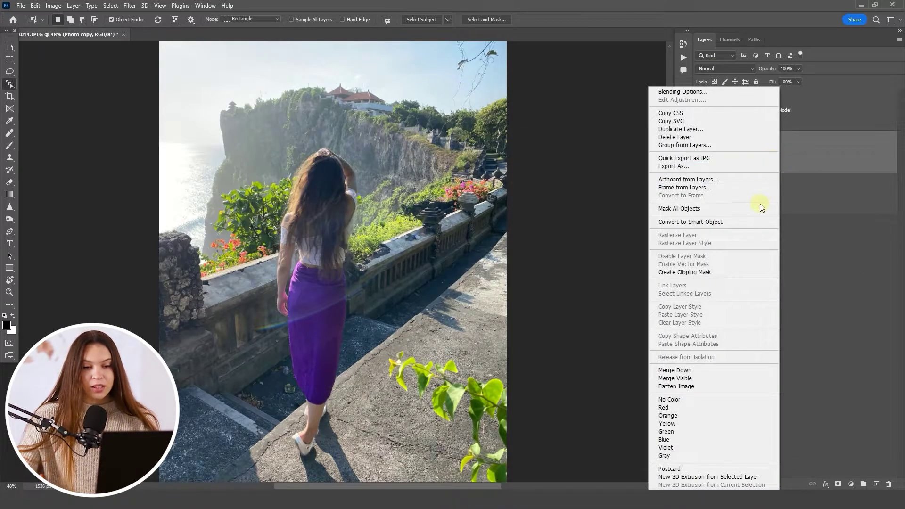
pyautogui.click(753, 221)
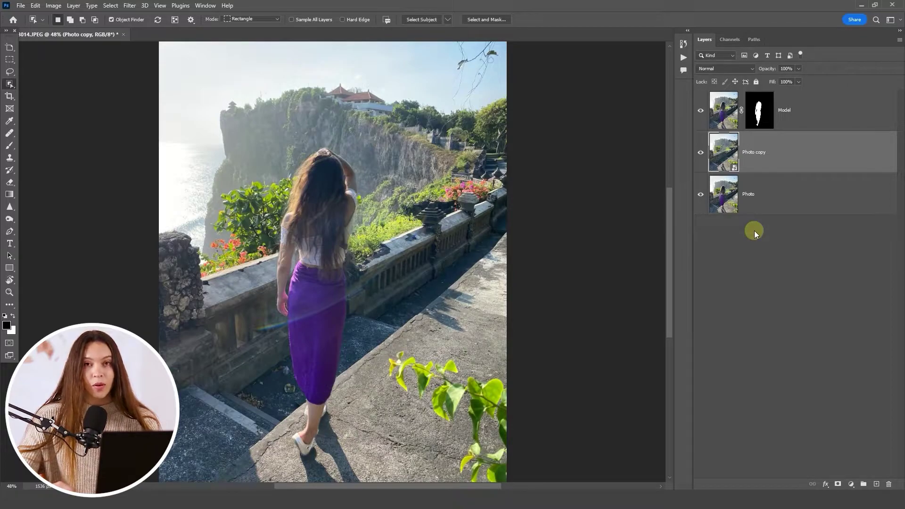
pyautogui.doubleClick(754, 150)
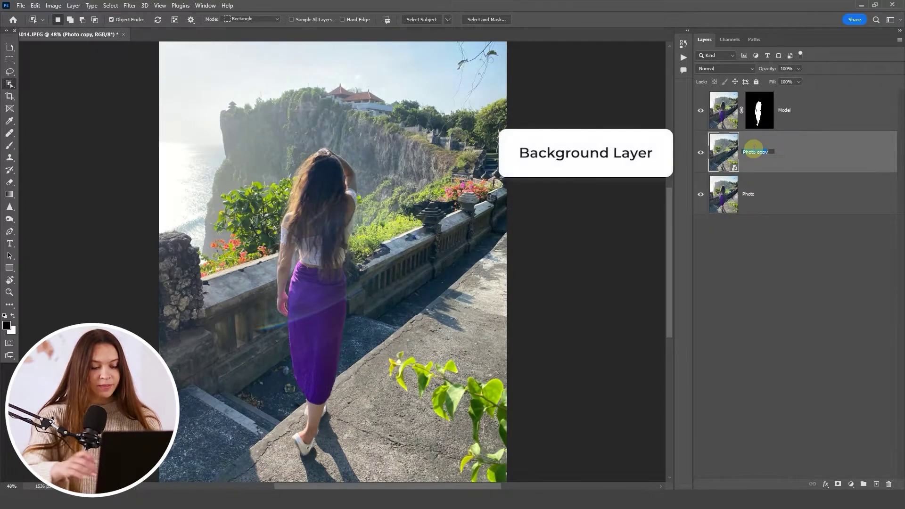
pyautogui.write('Background')
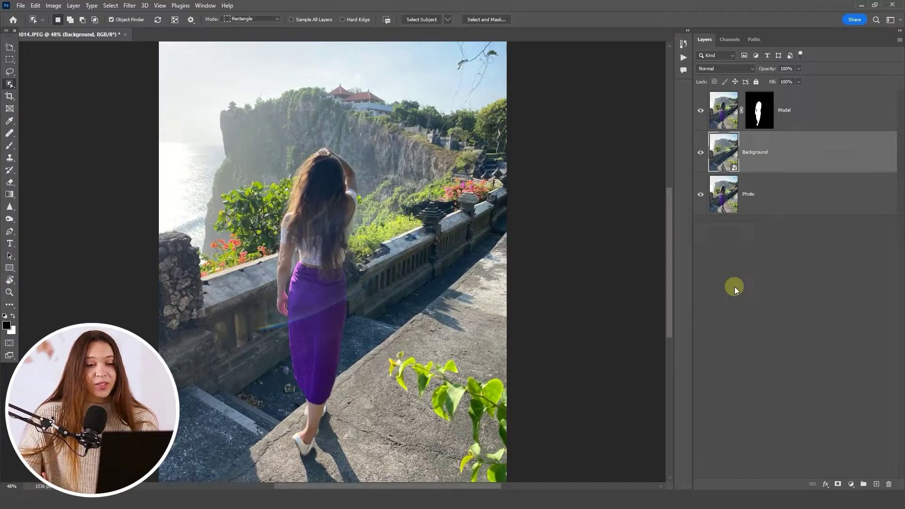
# - Apply a Gaussian Blur with a 6-pixel radius to the Background smart object
pyautogui.click(734, 286)
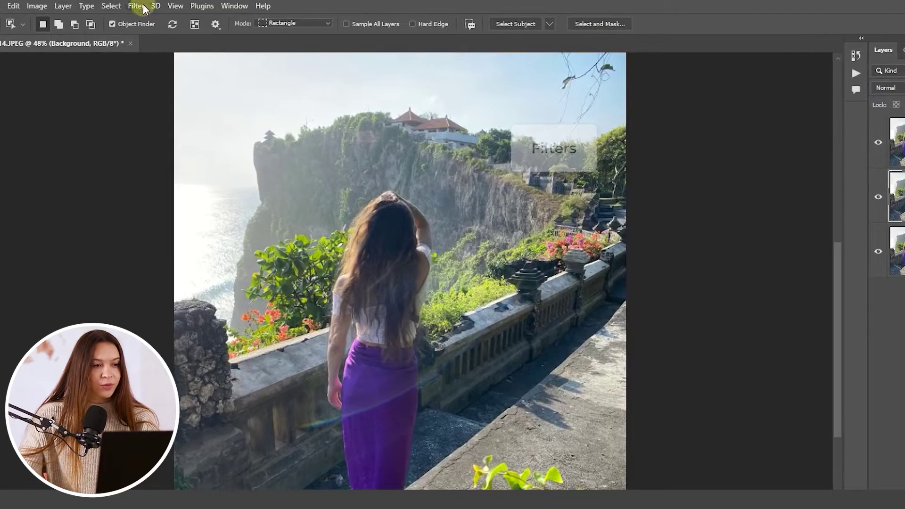
pyautogui.click(129, 5)
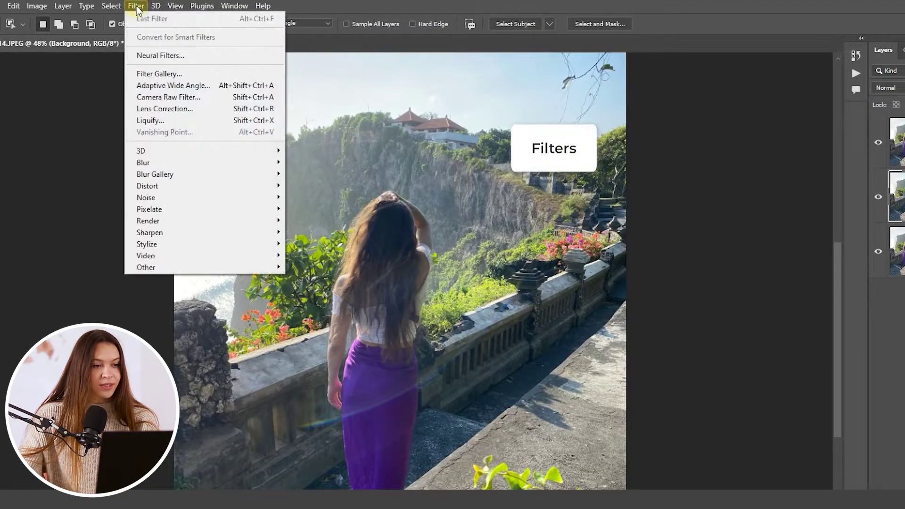
pyautogui.moveTo(165, 162)
pyautogui.click(318, 207)
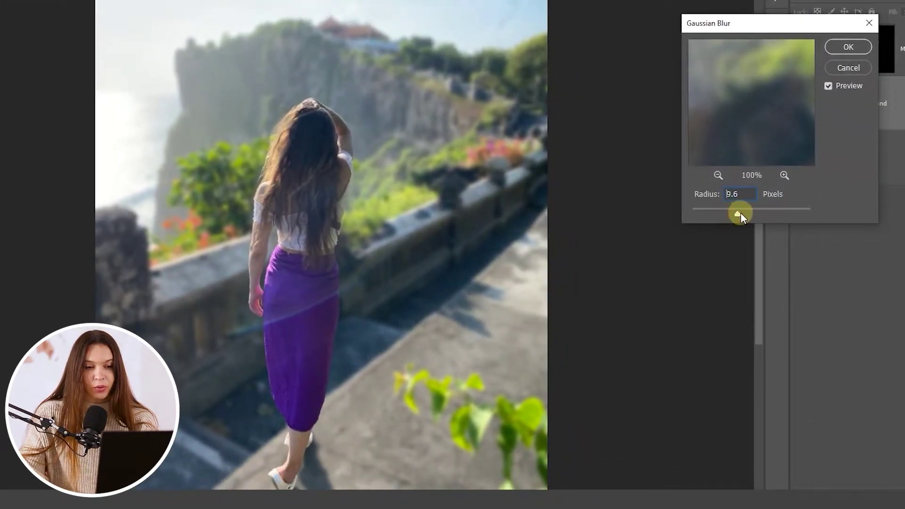
pyautogui.moveTo(770, 212); pyautogui.dragTo(780, 213)
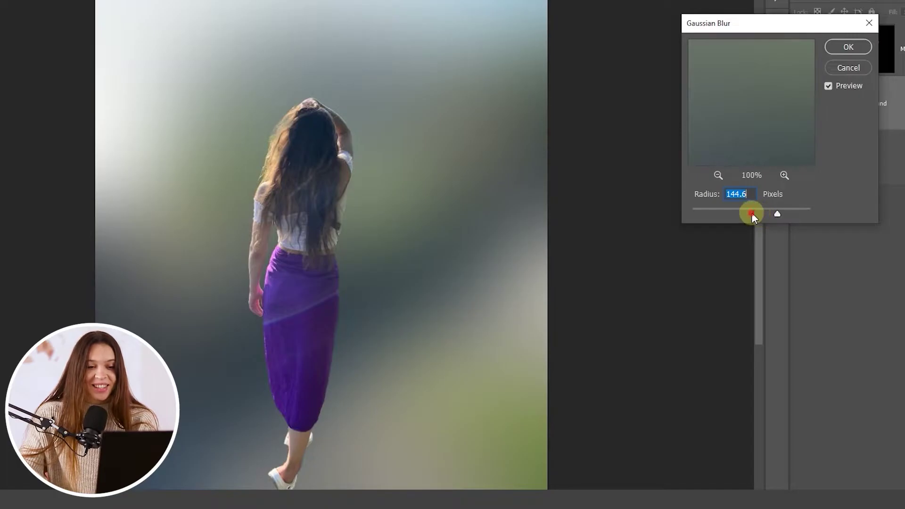
pyautogui.moveTo(749, 213); pyautogui.dragTo(721, 214)
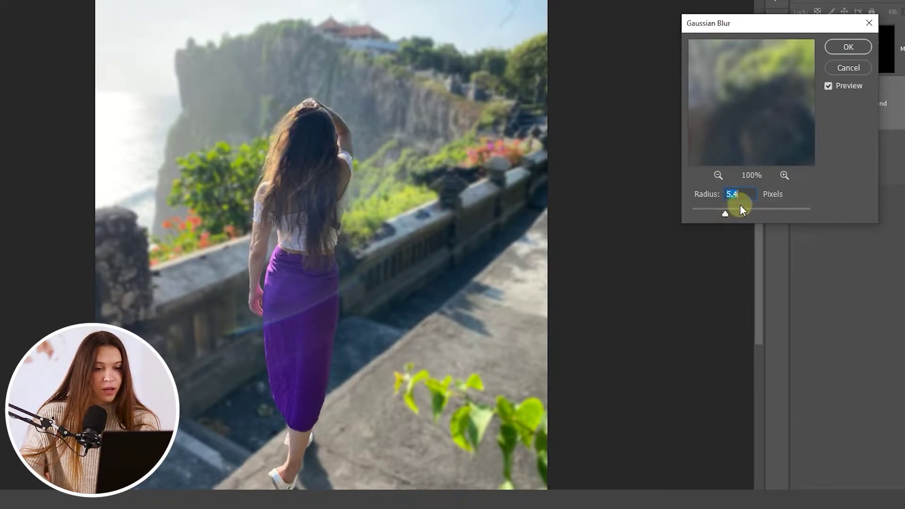
pyautogui.write('6')
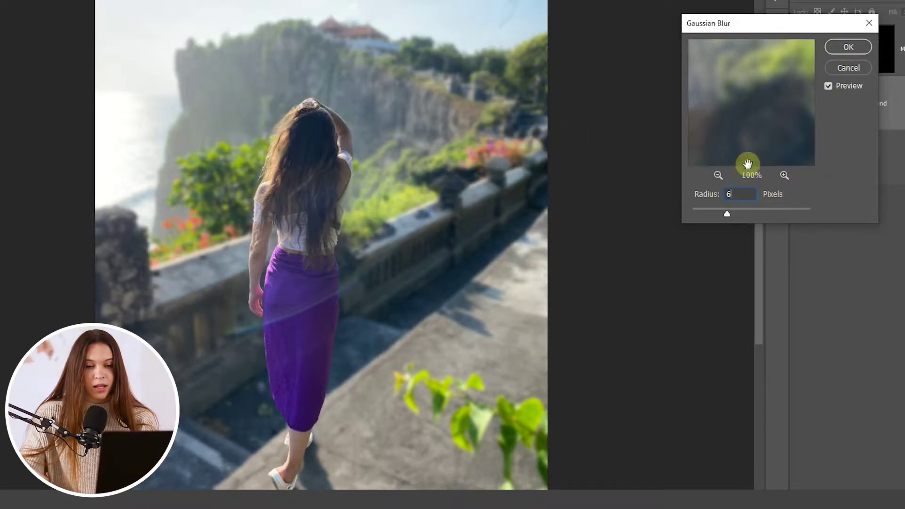
pyautogui.click(847, 46)
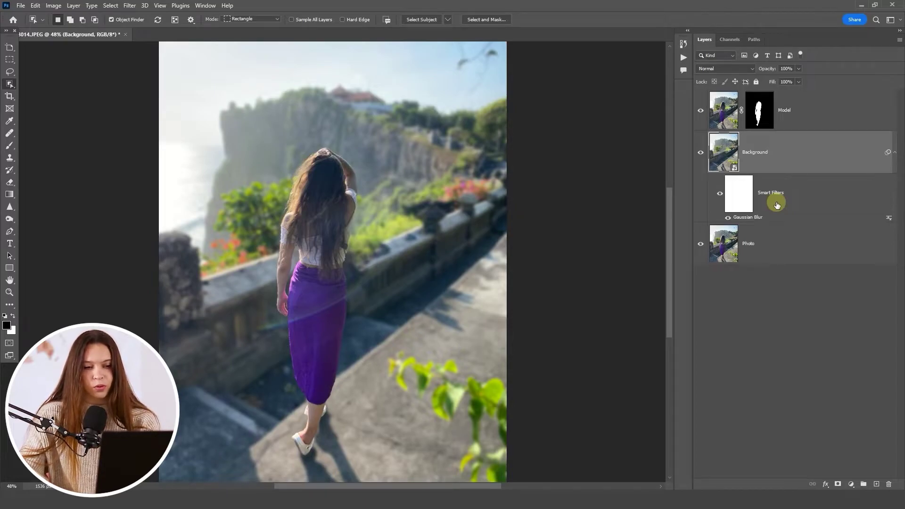
# - Reopen the Background's Gaussian Blur smart filter and lower the radius to about 5.2 pixels
pyautogui.click(895, 152)
pyautogui.click(893, 163)
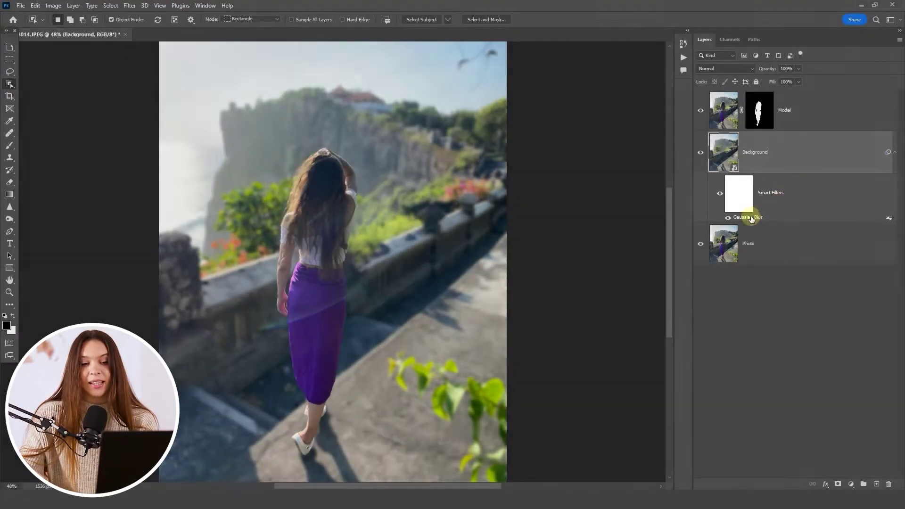
pyautogui.doubleClick(750, 219)
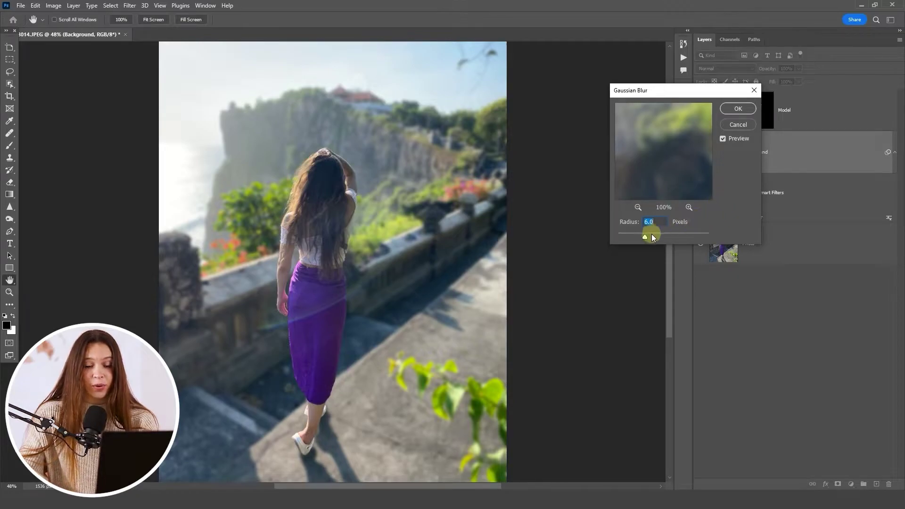
pyautogui.moveTo(649, 236)
pyautogui.mouseDown()
pyautogui.moveTo(673, 233)
pyautogui.moveTo(628, 238)
pyautogui.moveTo(645, 237)
pyautogui.mouseUp()
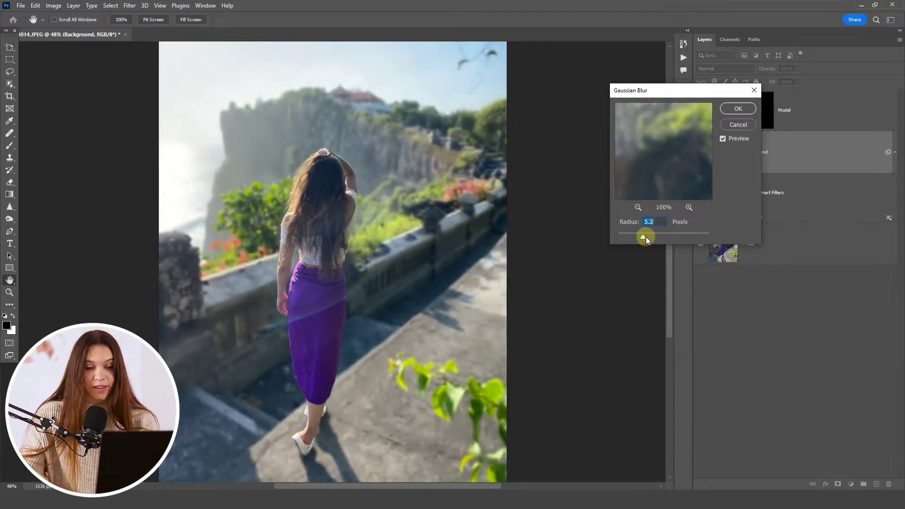